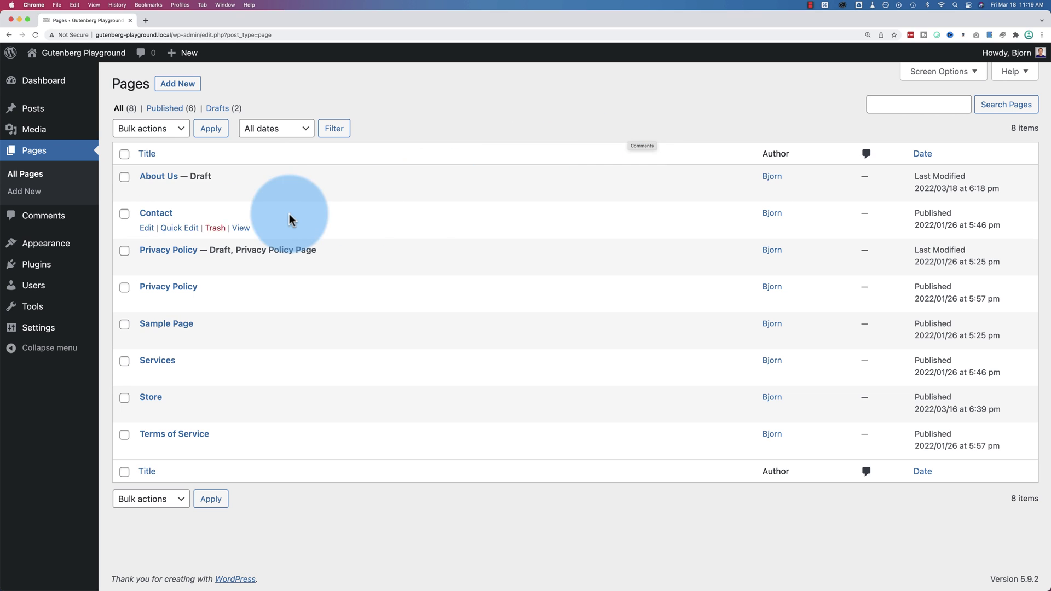
# Sort the pages by title A to Z and Z to A, then by date both ways
pyautogui.click(155, 162)
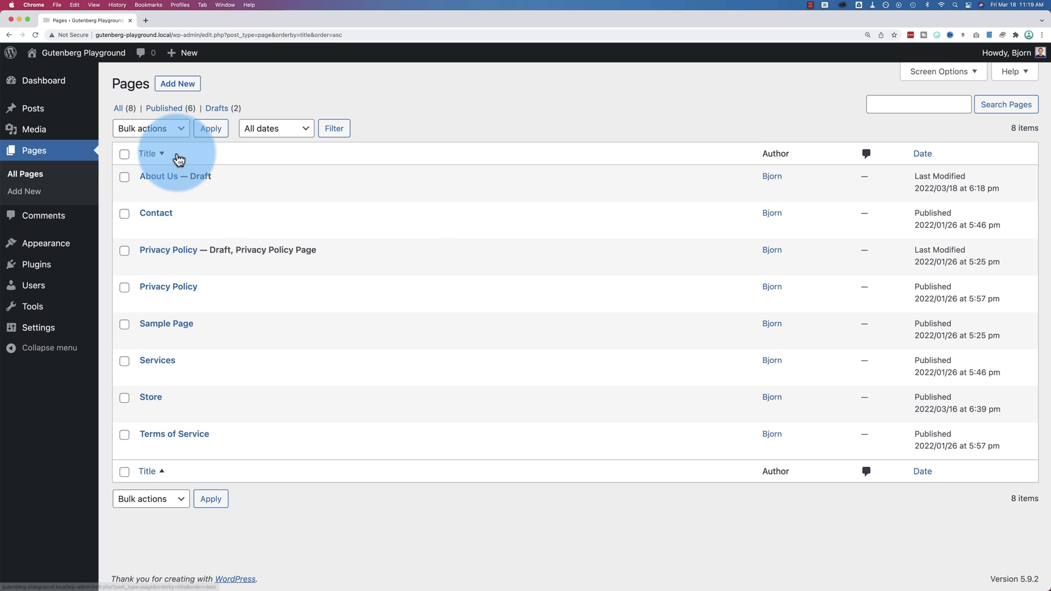
pyautogui.click(146, 160)
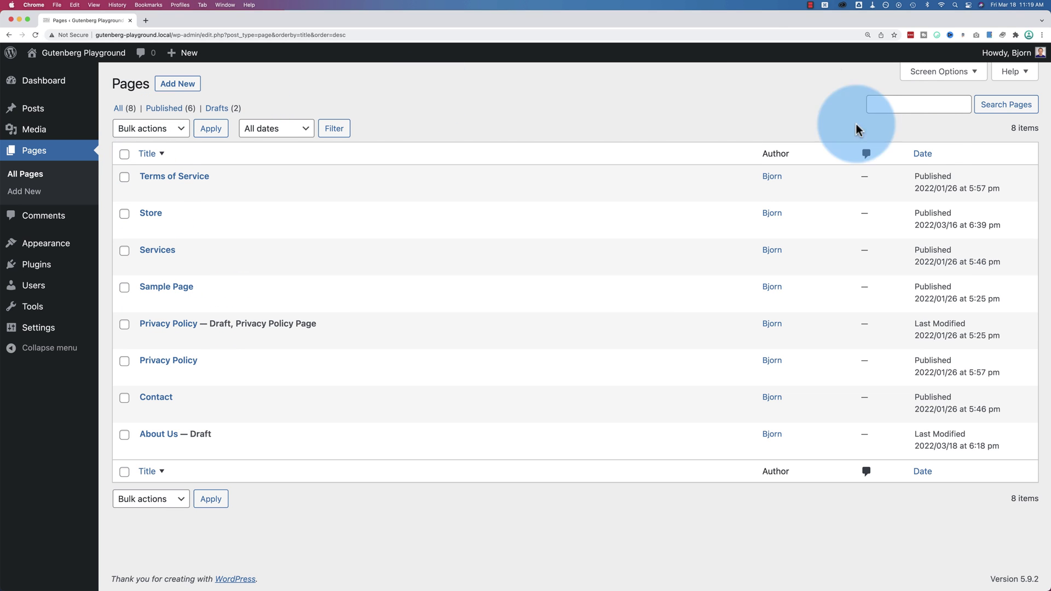
pyautogui.click(925, 159)
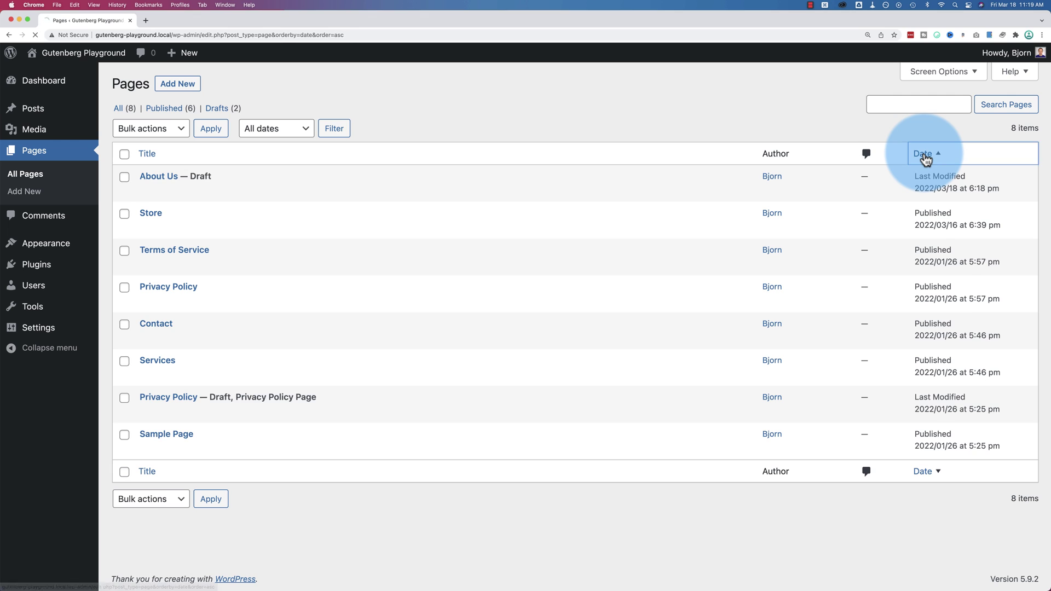
pyautogui.click(925, 158)
pyautogui.click(925, 158)
# Sort by comment count both ways, then settle on title ascending, About Us first
pyautogui.click(872, 160)
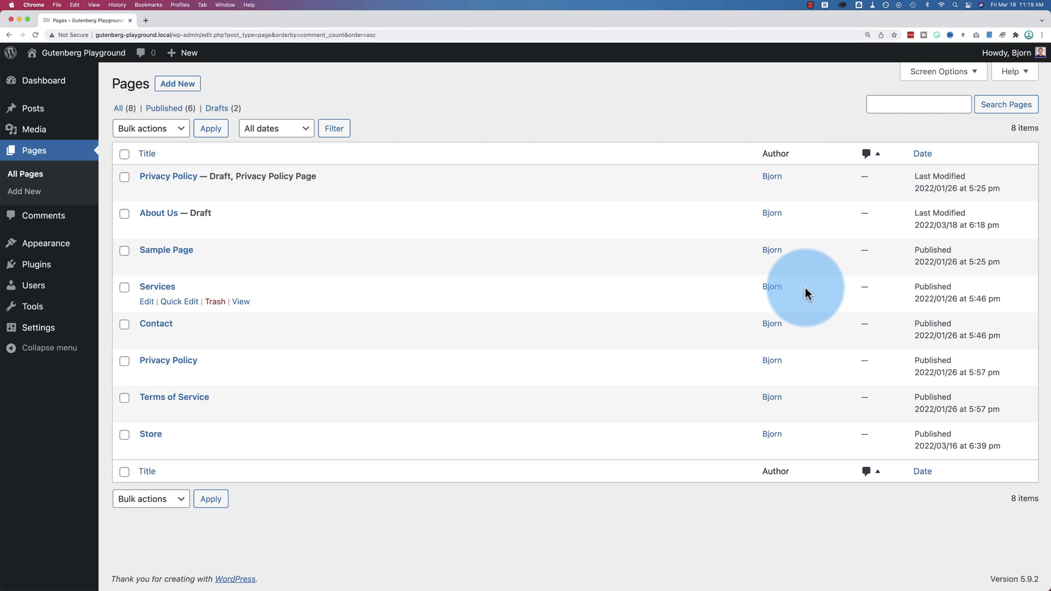
pyautogui.click(880, 158)
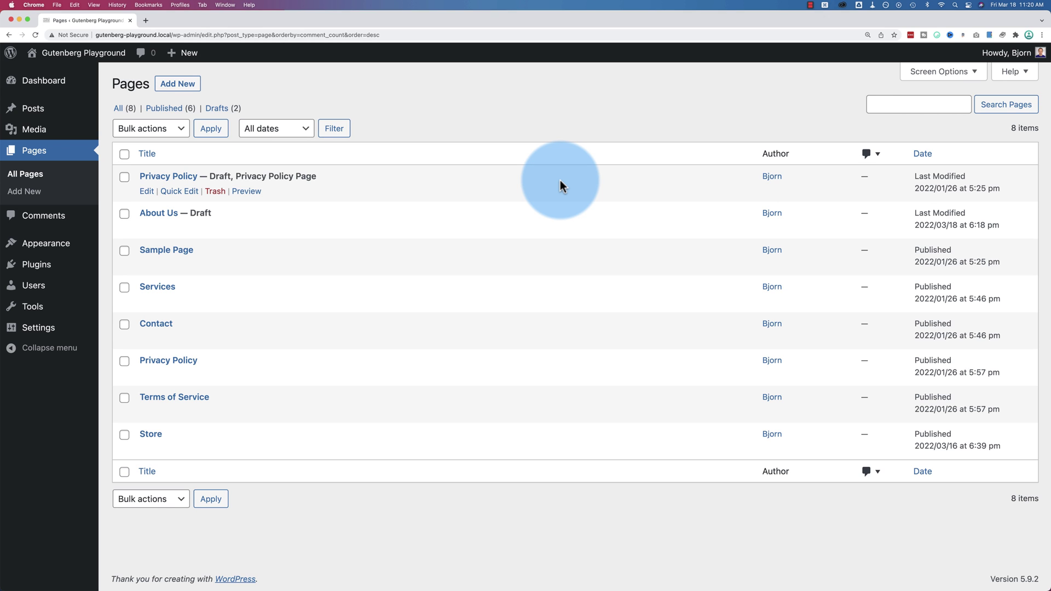
pyautogui.click(148, 155)
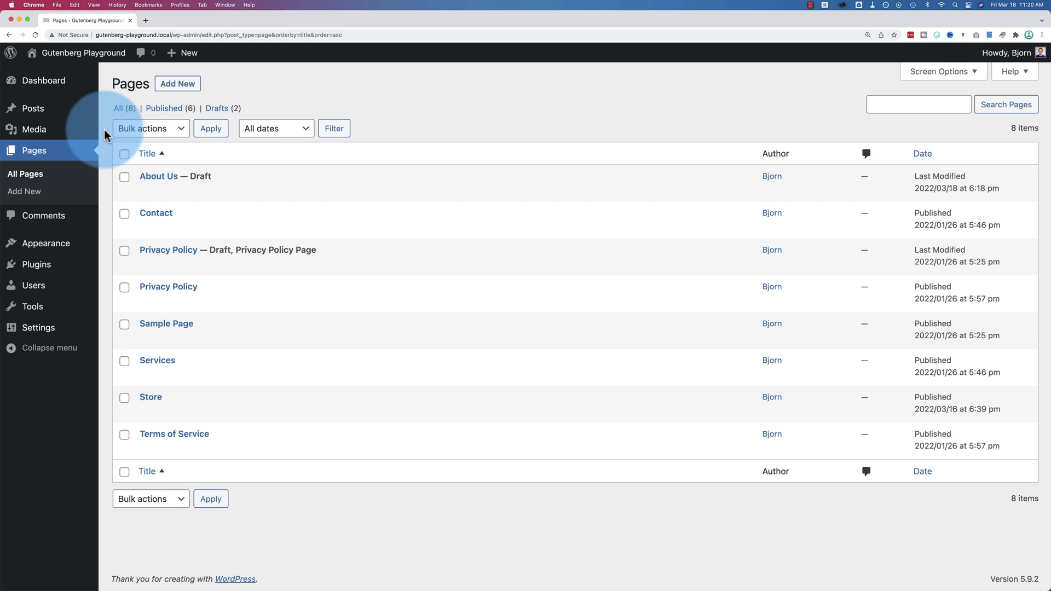
pyautogui.moveTo(252, 181)
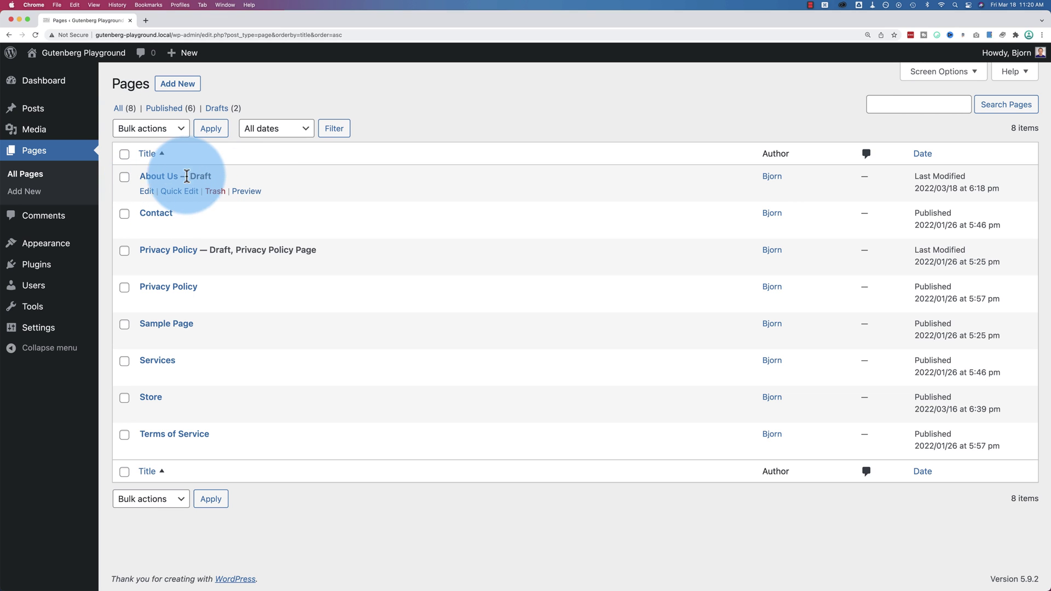
# Change the About Us page's Page Attributes order from 1 to 0
pyautogui.click(147, 191)
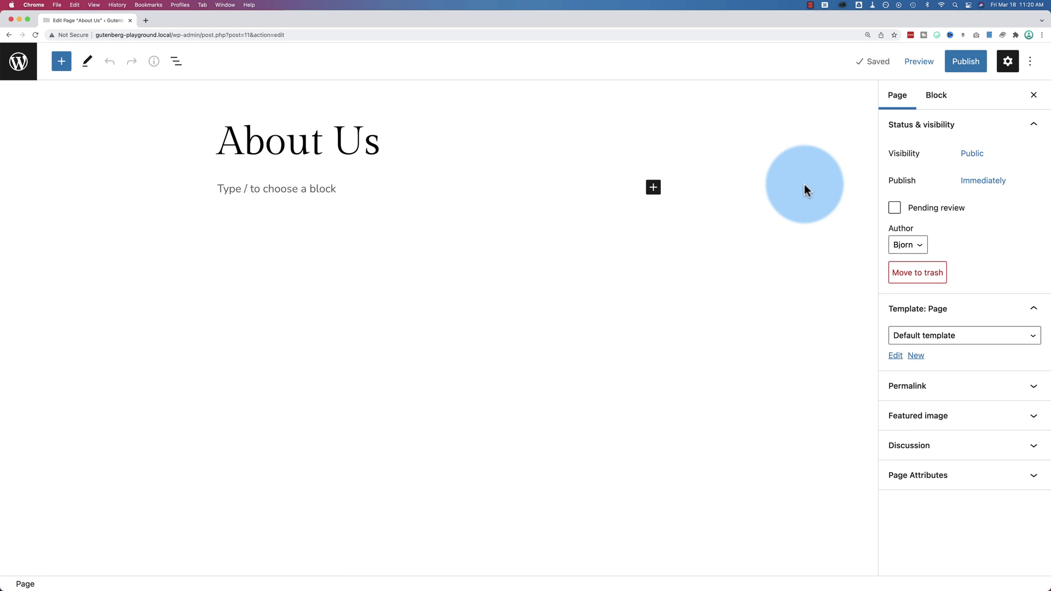
pyautogui.click(1016, 482)
pyautogui.click(931, 546)
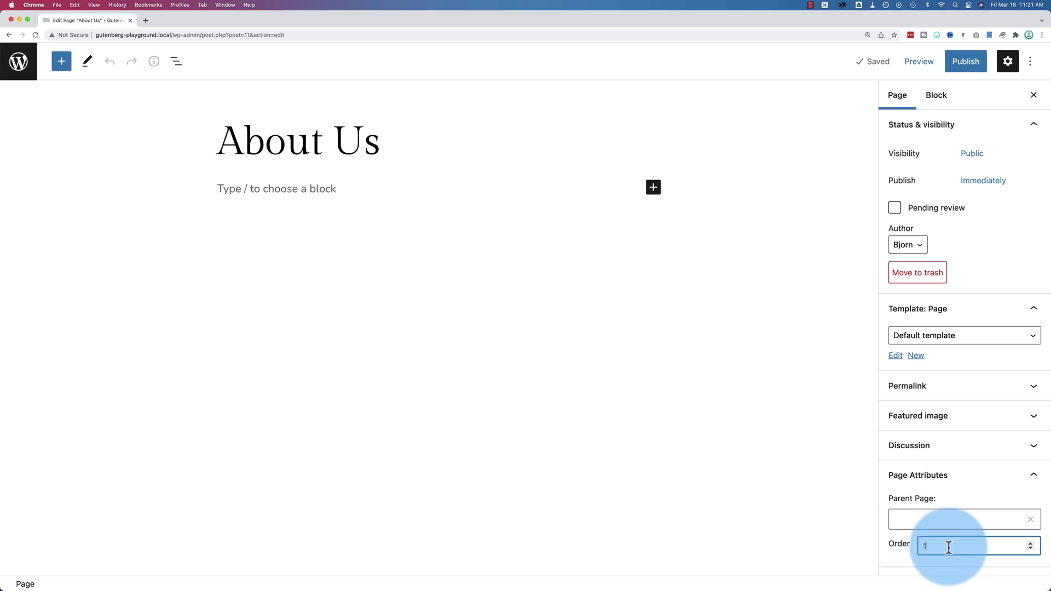
pyautogui.write('0')
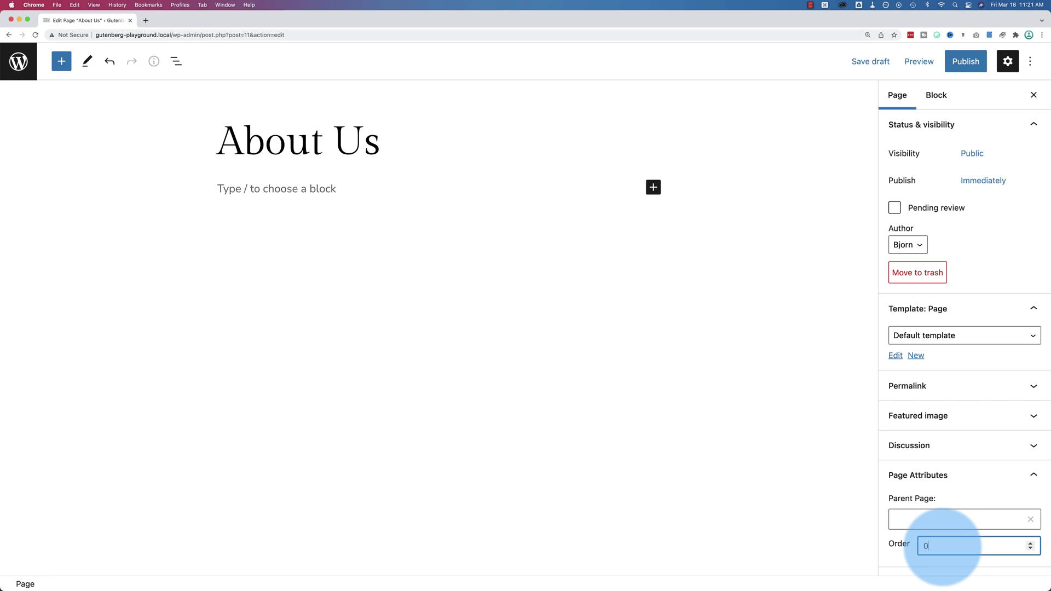
# Publish the About Us page and return to the Pages list
pyautogui.click(958, 62)
pyautogui.click(957, 64)
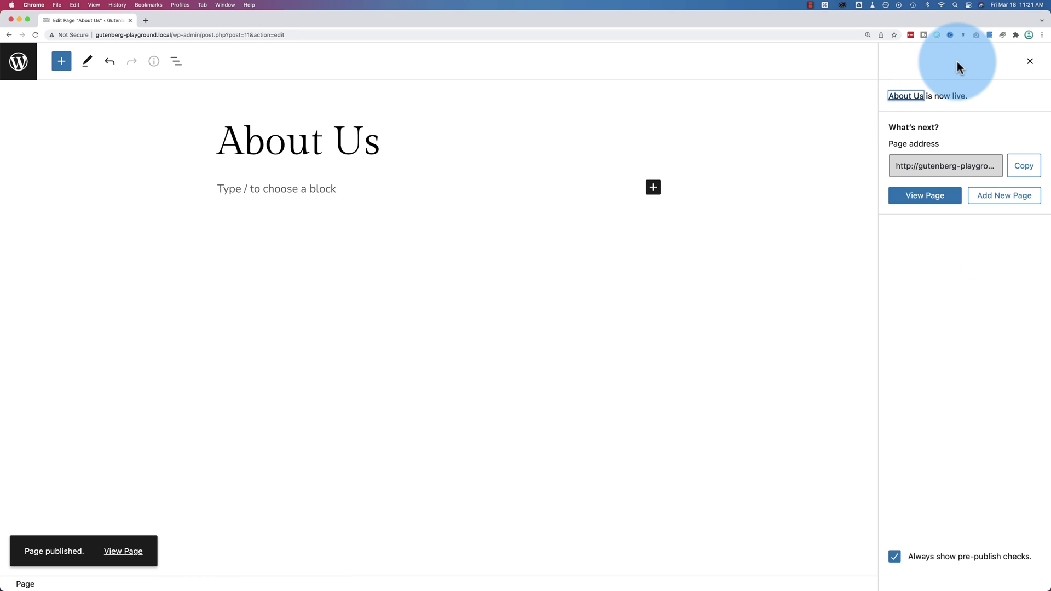
pyautogui.click(18, 61)
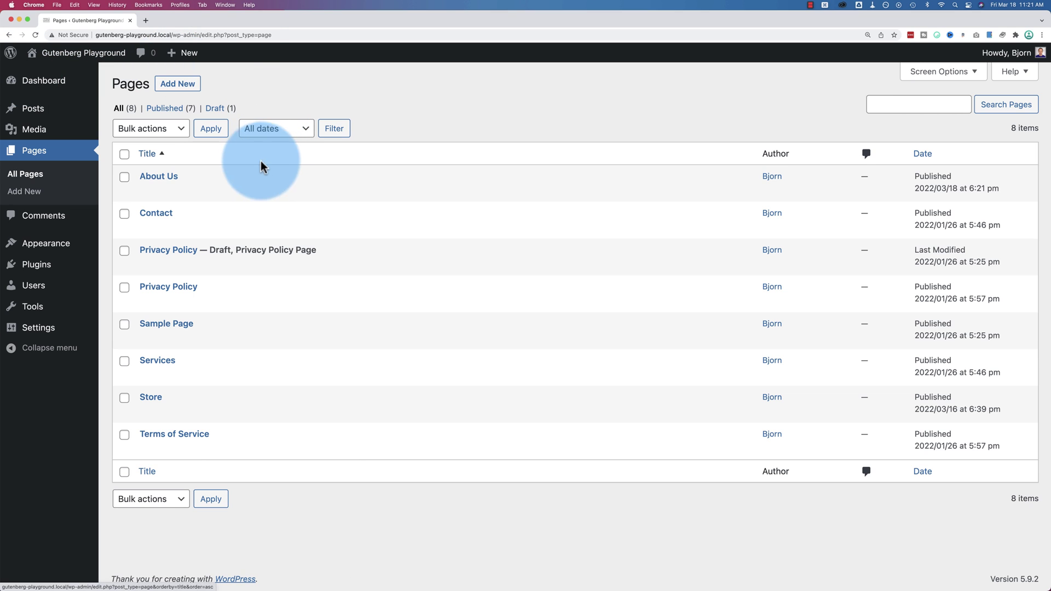
pyautogui.moveTo(165, 184)
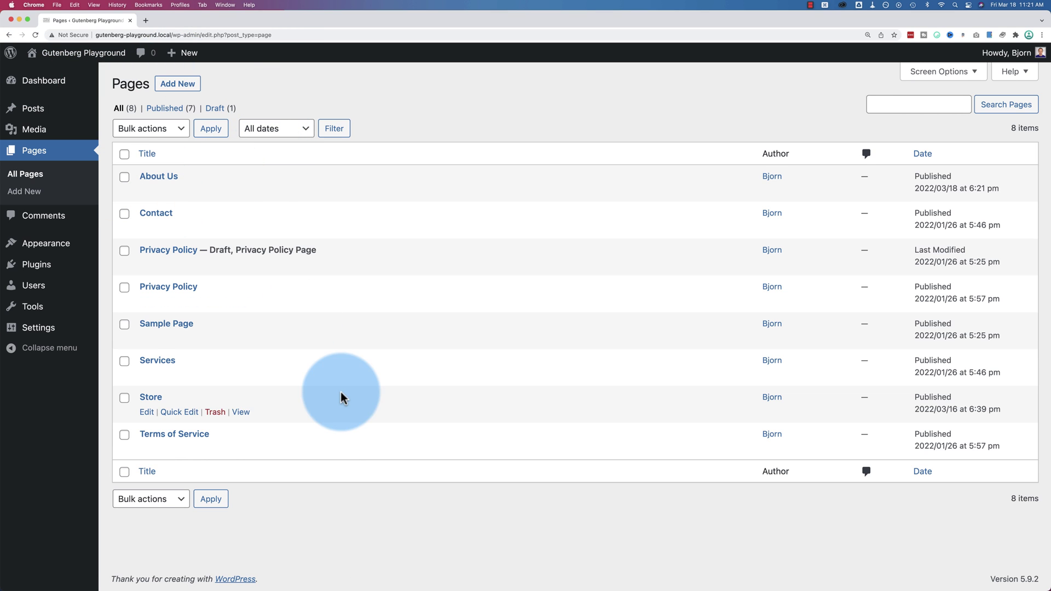
# Set Services' order to 1 and update it, then open Terms of Service for editing
pyautogui.click(147, 376)
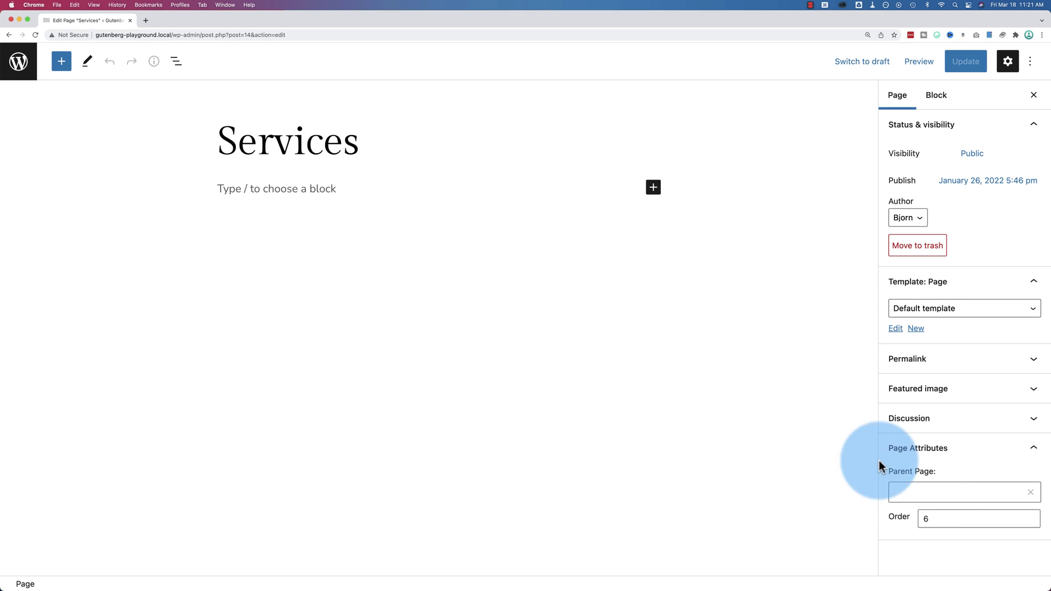
pyautogui.doubleClick(925, 518)
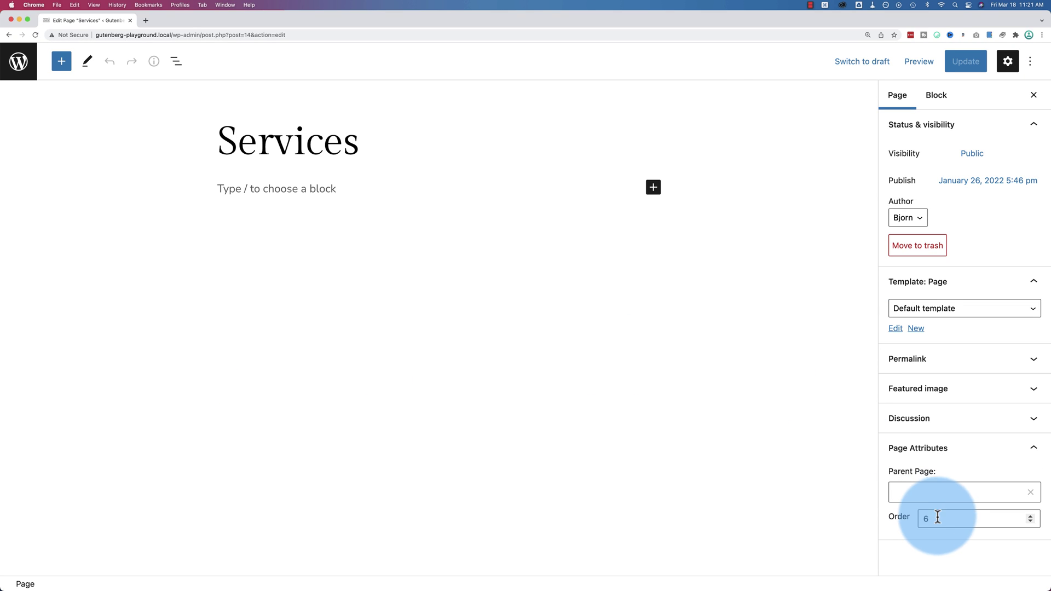
pyautogui.write('1')
pyautogui.click(971, 64)
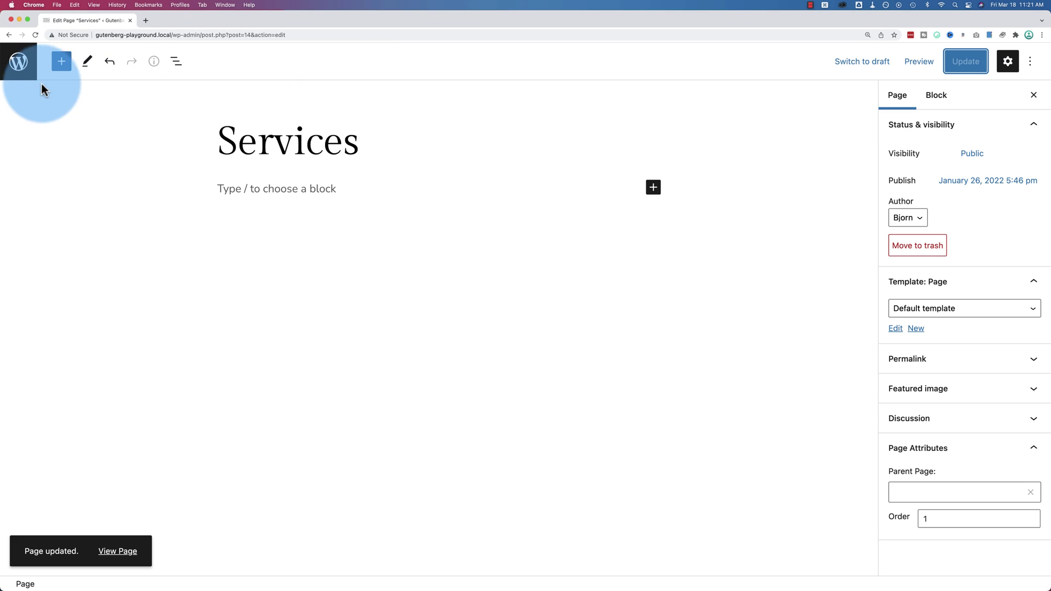
pyautogui.click(17, 70)
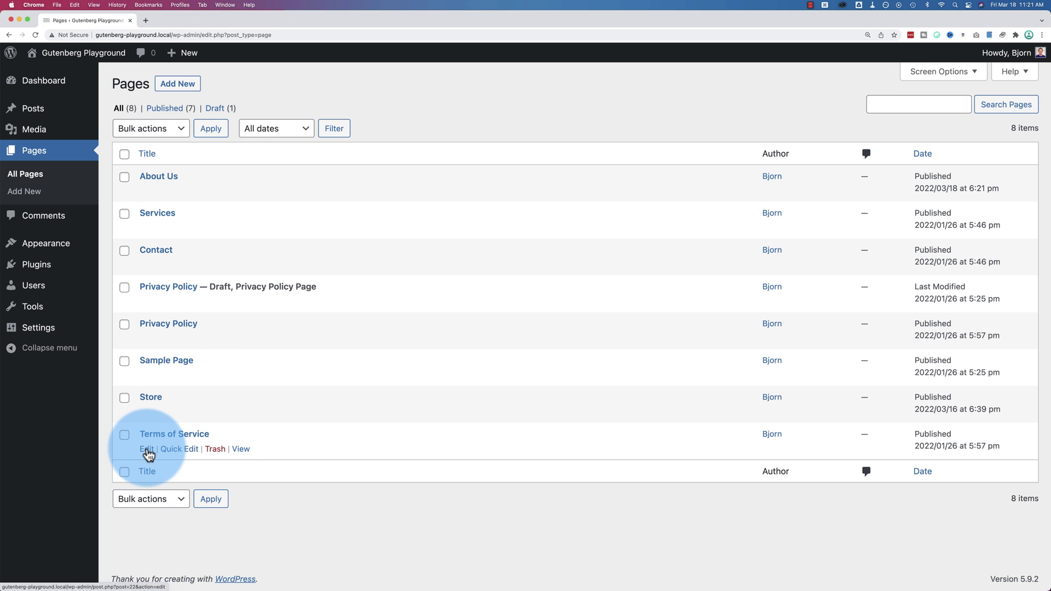
pyautogui.click(147, 451)
# Set Terms of Service's order to 2, update it, and go back to All Pages
pyautogui.doubleClick(925, 513)
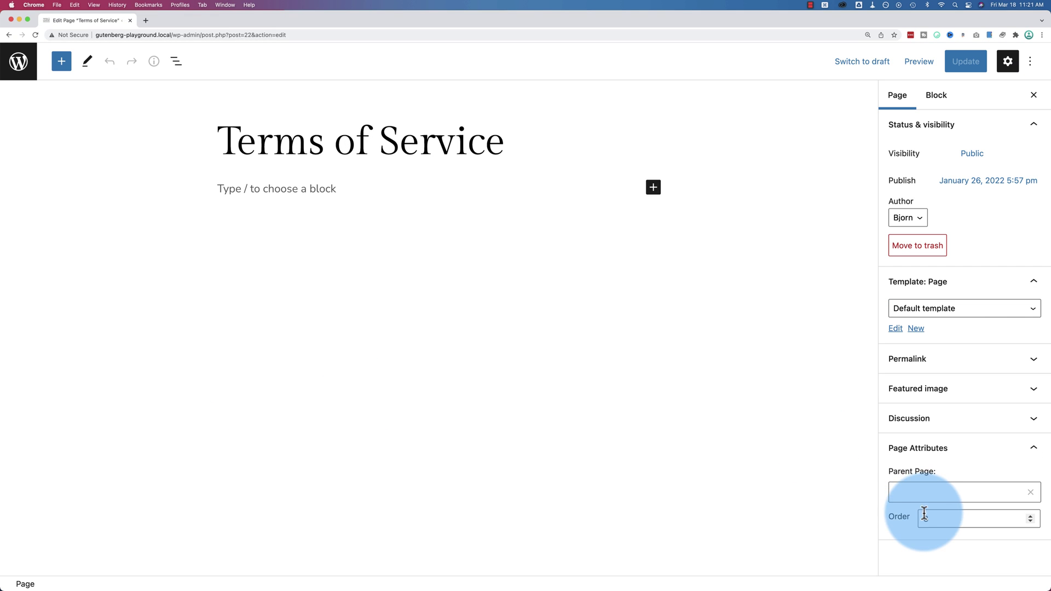
pyautogui.write('2')
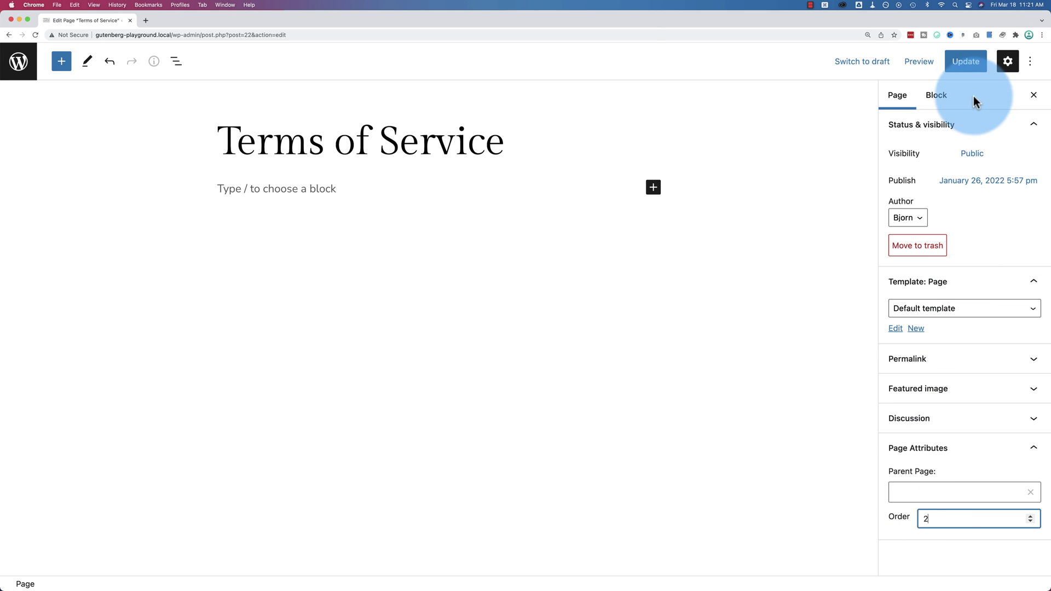
pyautogui.click(964, 63)
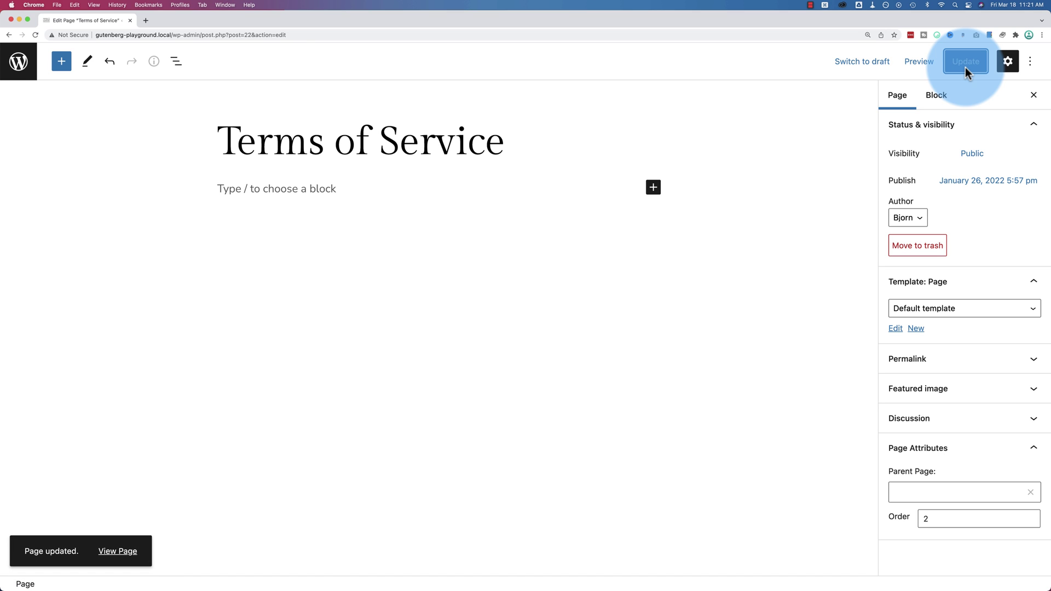
pyautogui.click(26, 69)
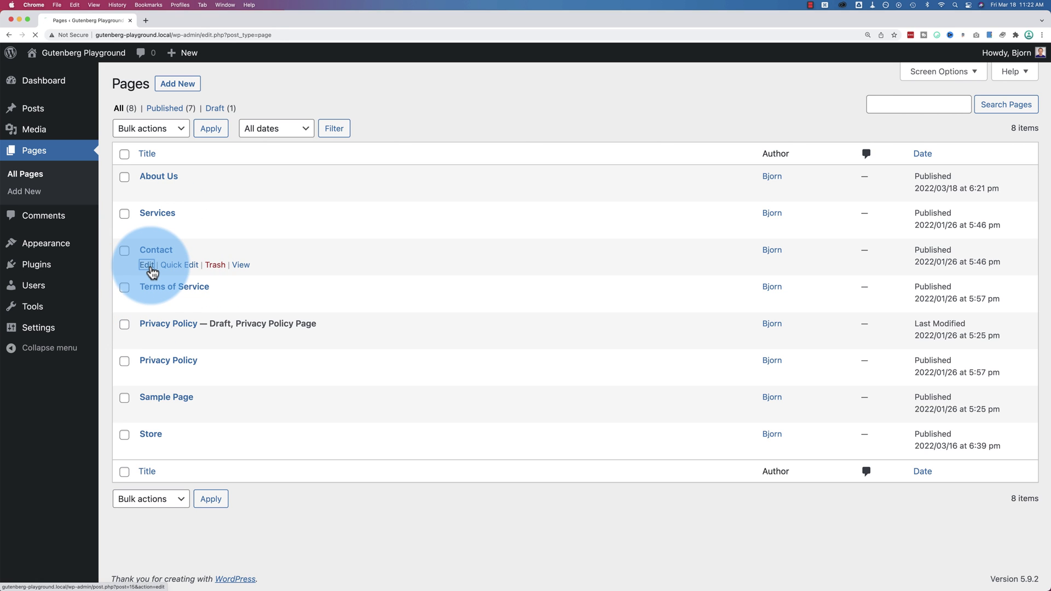
pyautogui.click(147, 265)
pyautogui.click(924, 518)
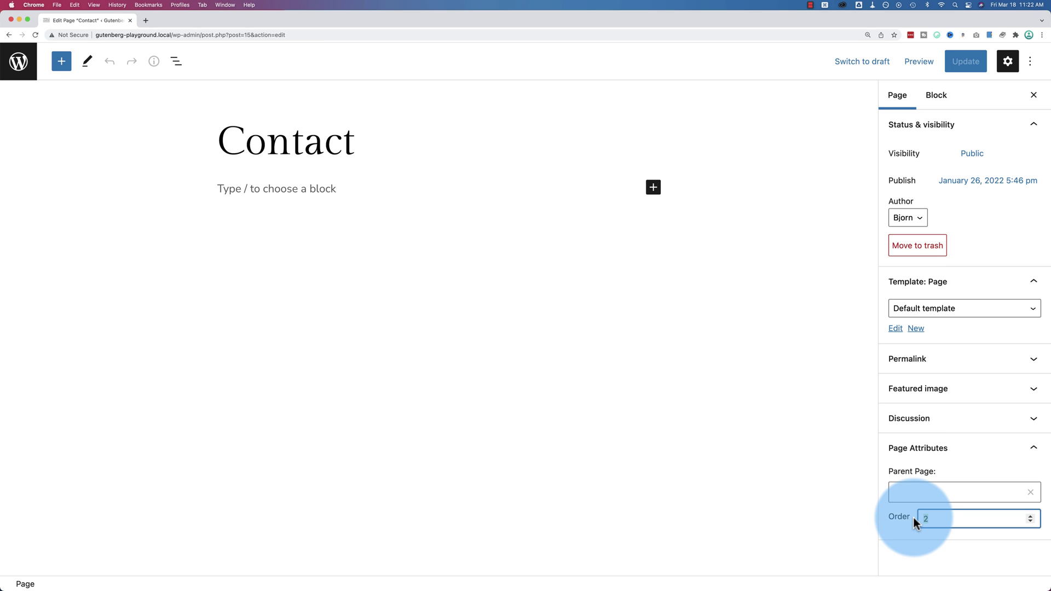
pyautogui.write('3')
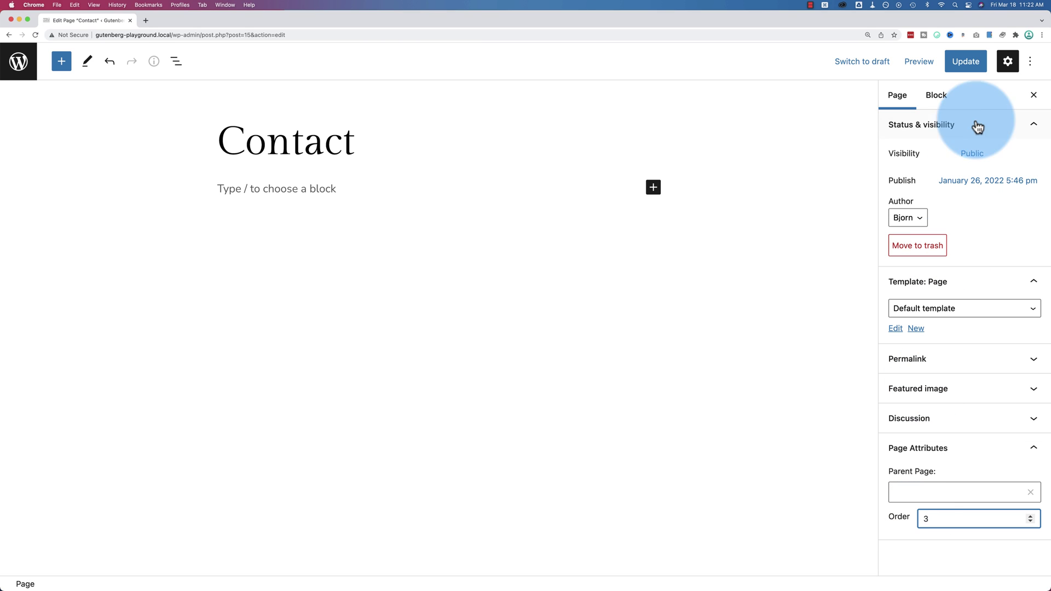
pyautogui.click(964, 62)
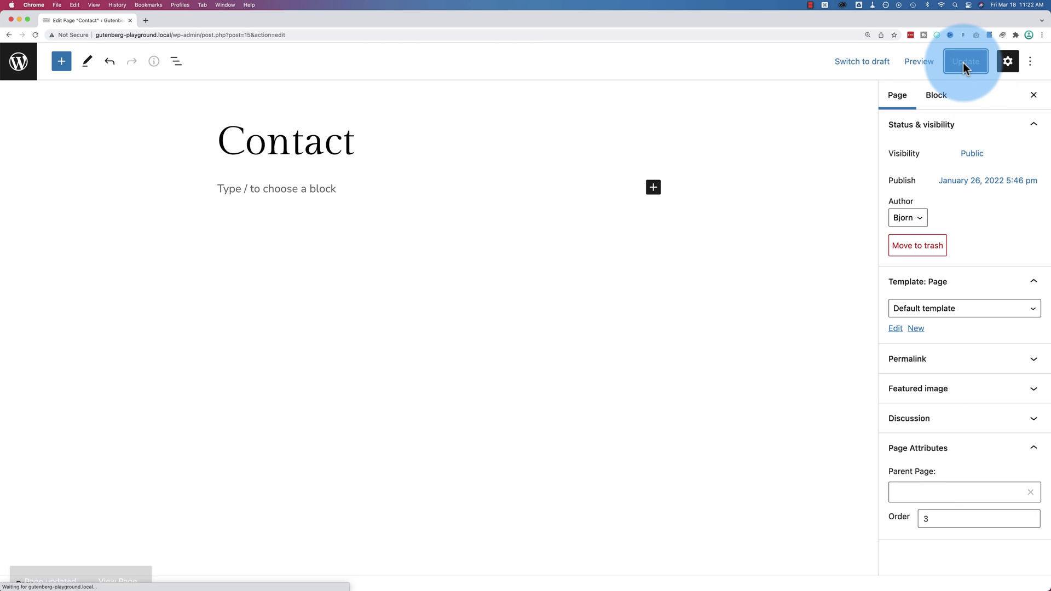
pyautogui.click(19, 61)
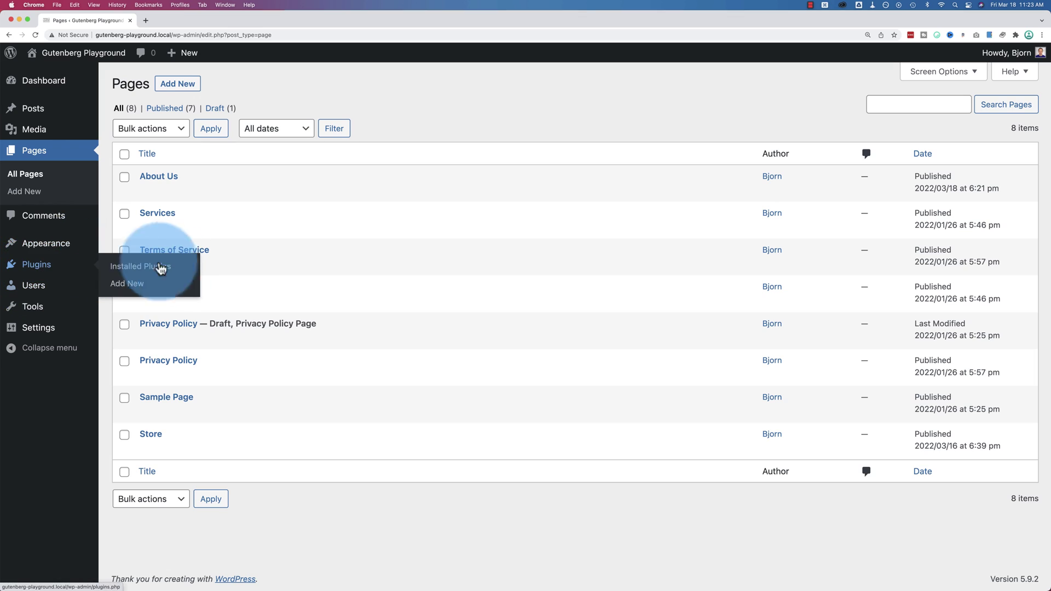
# Search the plugin directory for 'simple page ordering', then install and activate Simple Page Ordering
pyautogui.click(131, 285)
pyautogui.click(882, 118)
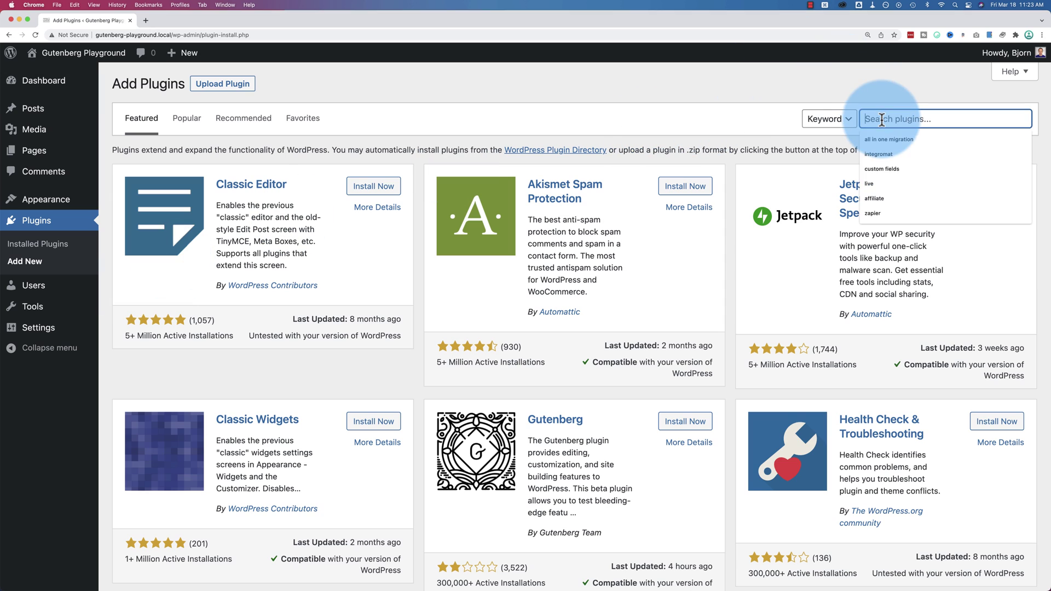
pyautogui.write('simple page ordering')
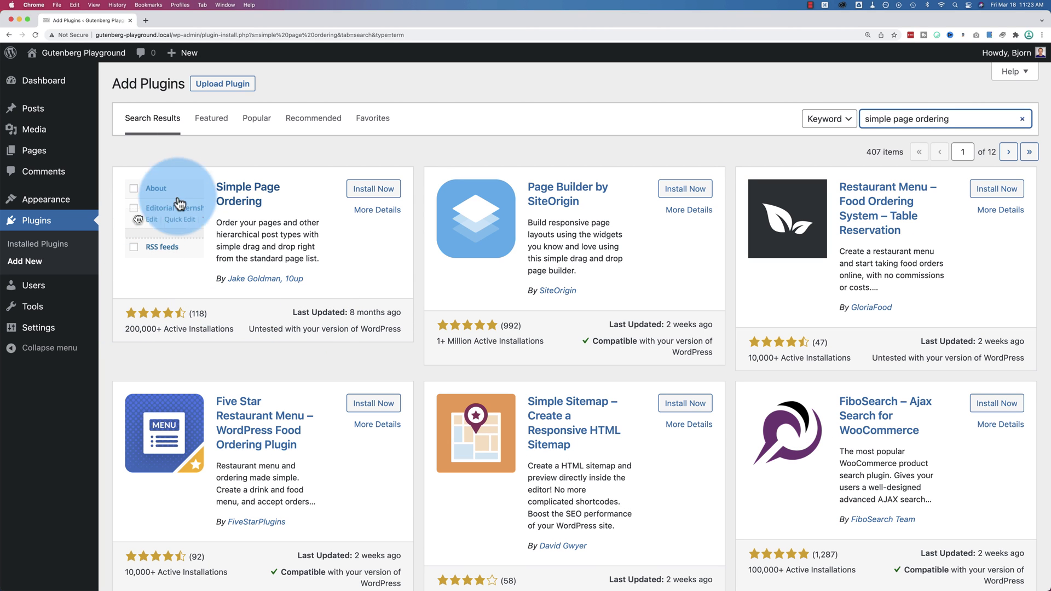
pyautogui.click(373, 192)
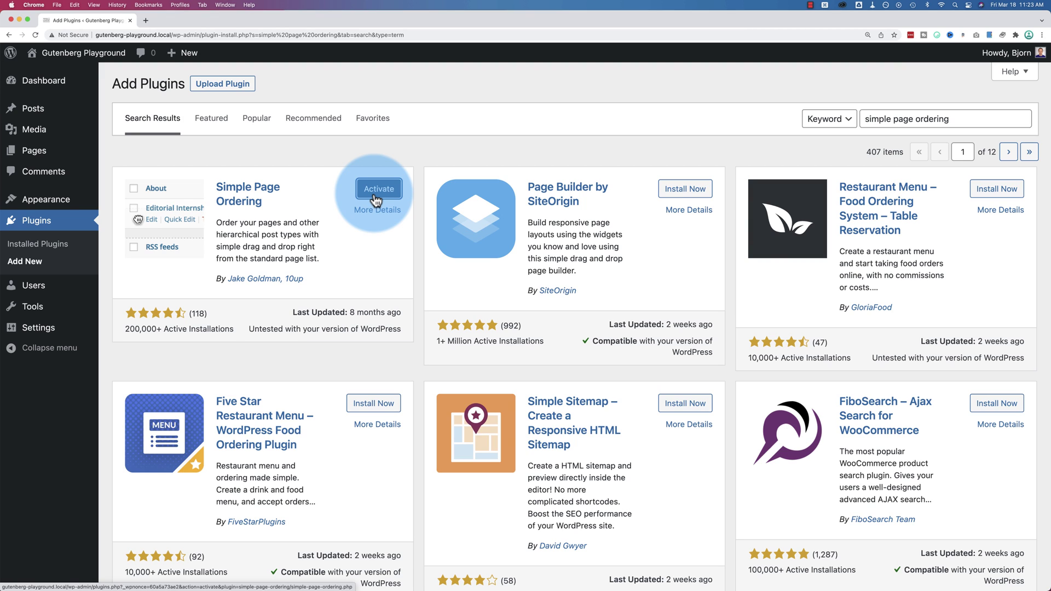
pyautogui.click(375, 192)
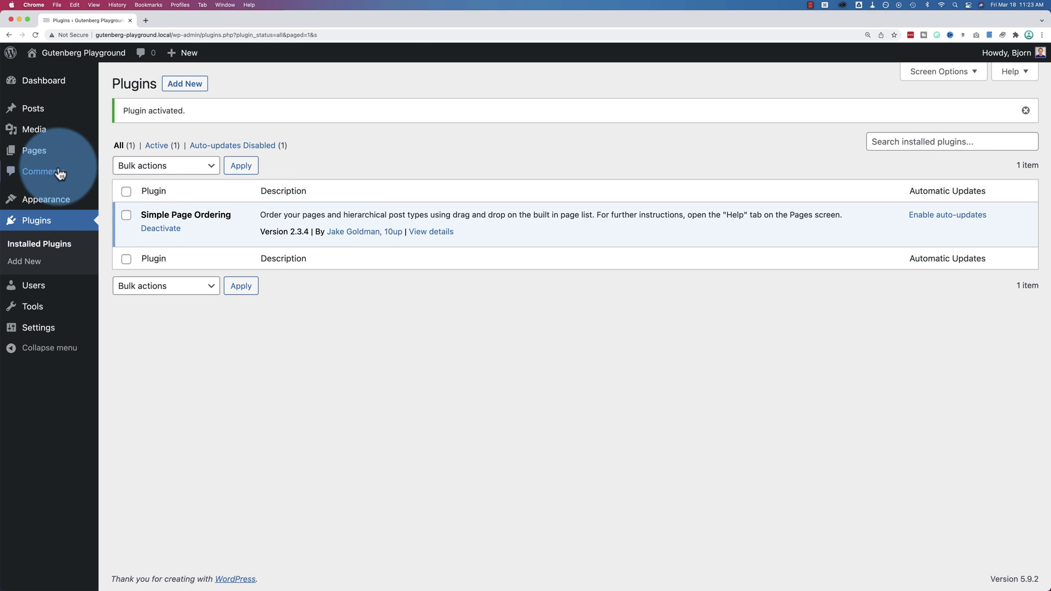
# In All Pages, drag Contact to second, then above Store, and Terms of Service toward the top
pyautogui.click(34, 150)
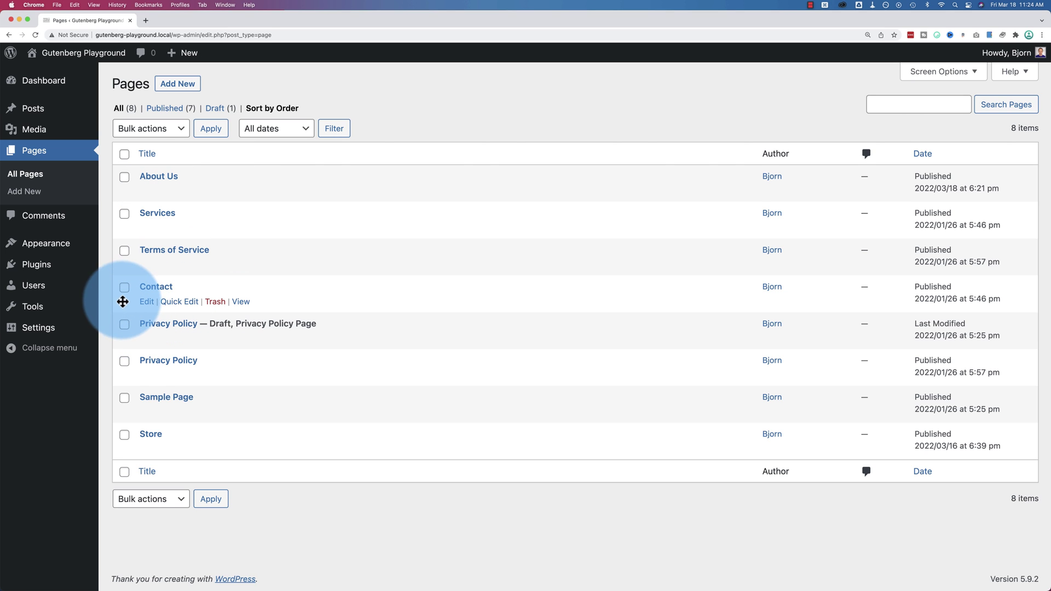
pyautogui.moveTo(123, 302); pyautogui.dragTo(340, 223)
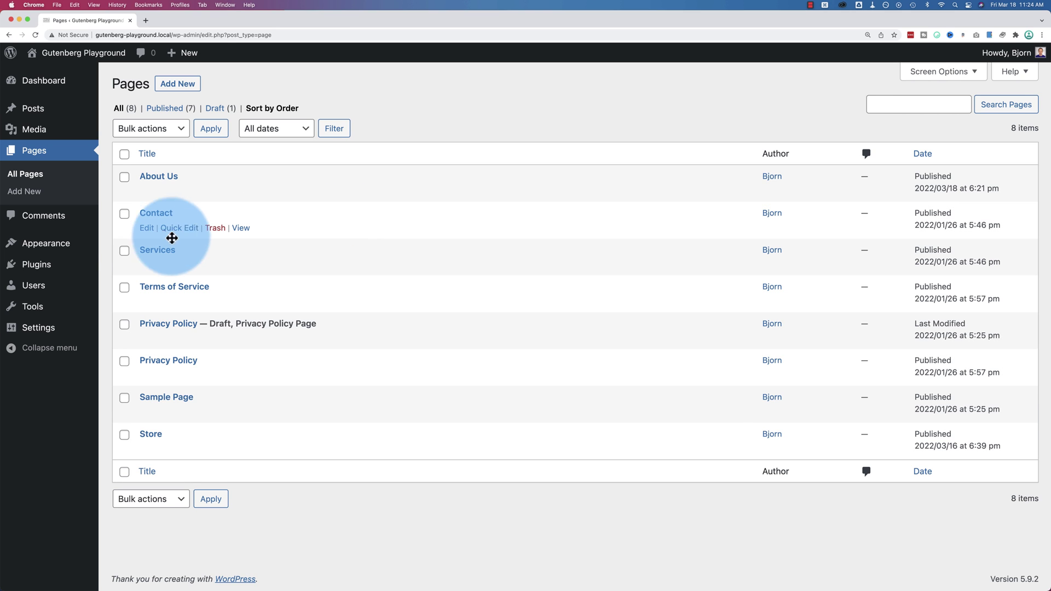
pyautogui.moveTo(124, 230); pyautogui.dragTo(125, 371)
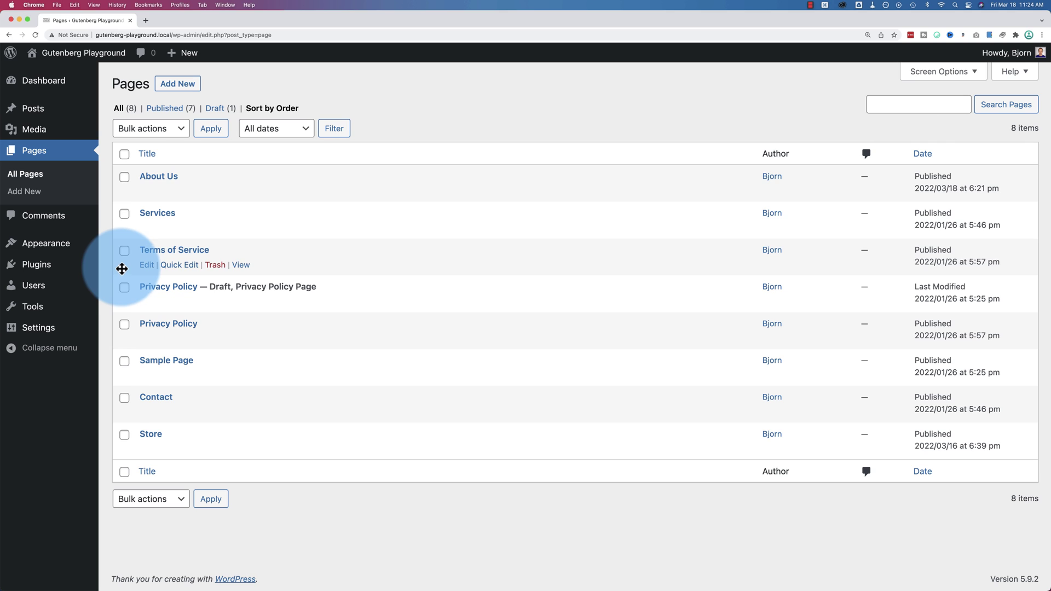
pyautogui.moveTo(121, 269); pyautogui.dragTo(134, 190)
# Check the order values of Terms of Service and Store in their page editors
pyautogui.click(147, 192)
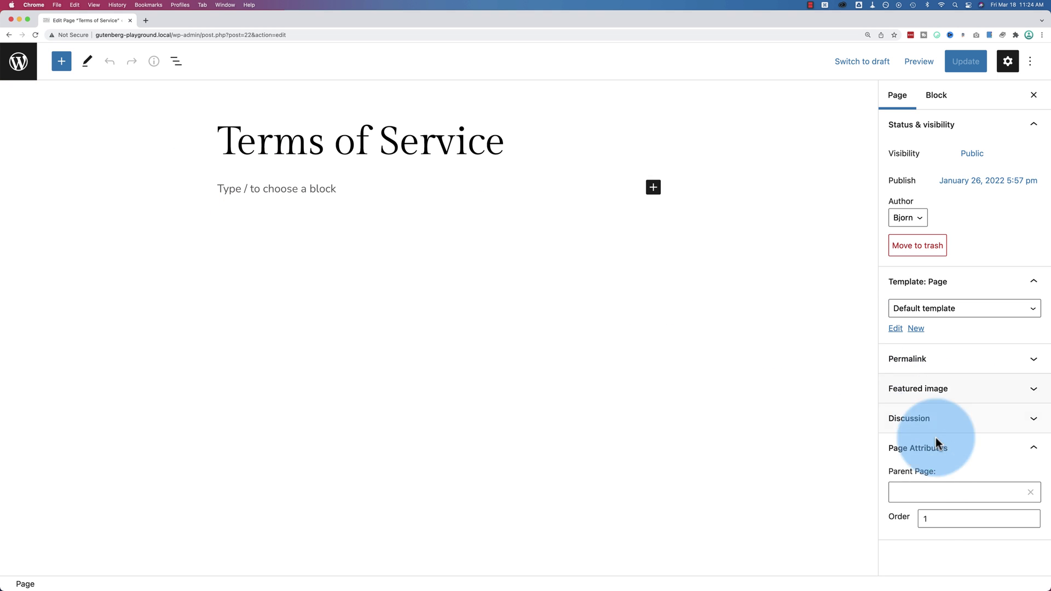
pyautogui.doubleClick(931, 518)
pyautogui.press('super+bracketleft')
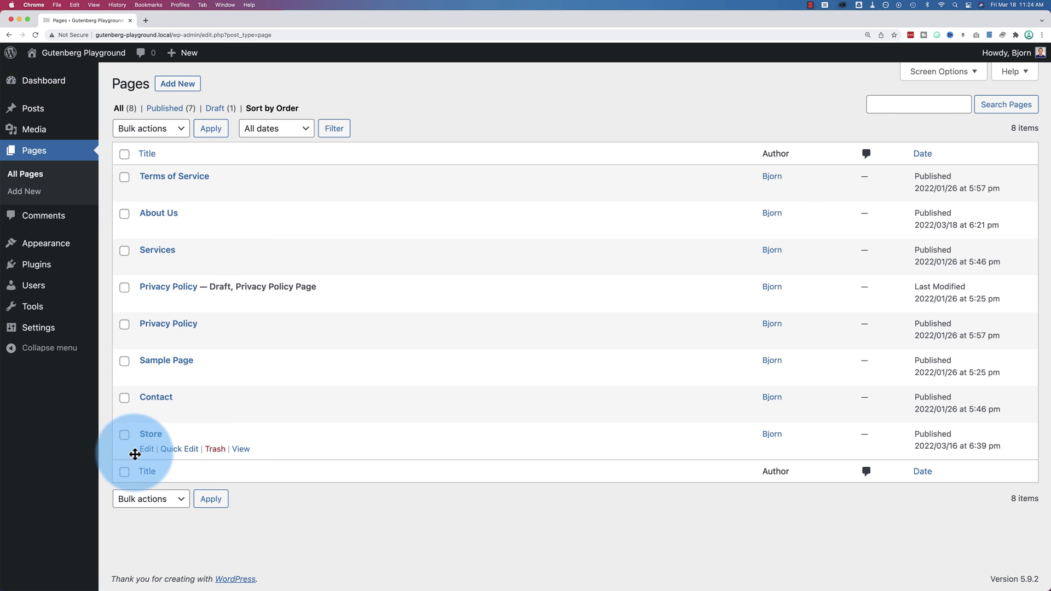
pyautogui.click(147, 450)
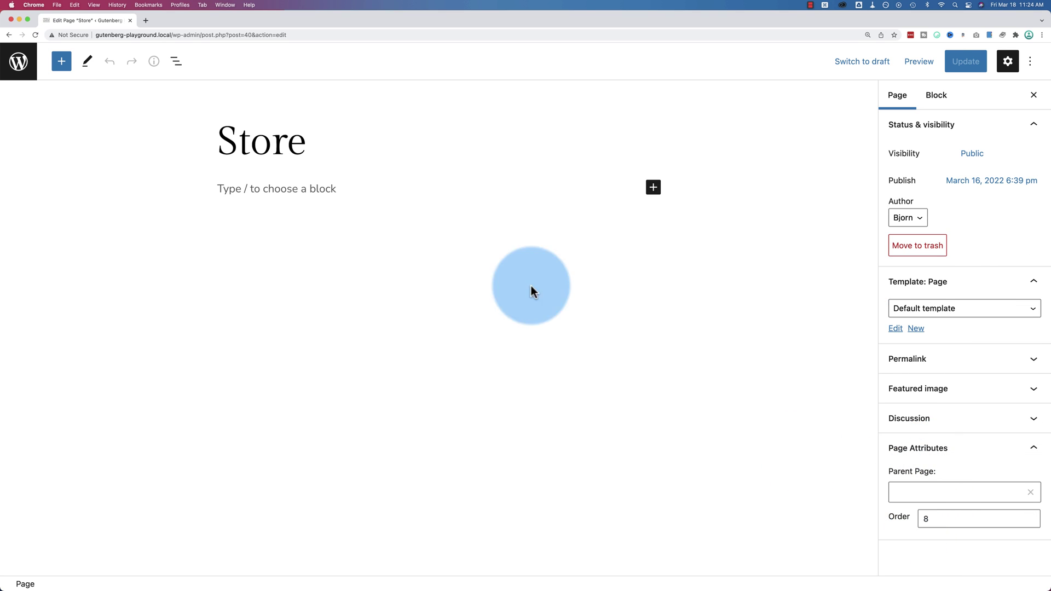
pyautogui.press('super+bracketleft')
# Drag Store up to second place, verify its order is now 2, and return to Pages
pyautogui.moveTo(123, 451); pyautogui.dragTo(146, 227)
pyautogui.press('super+bracketright')
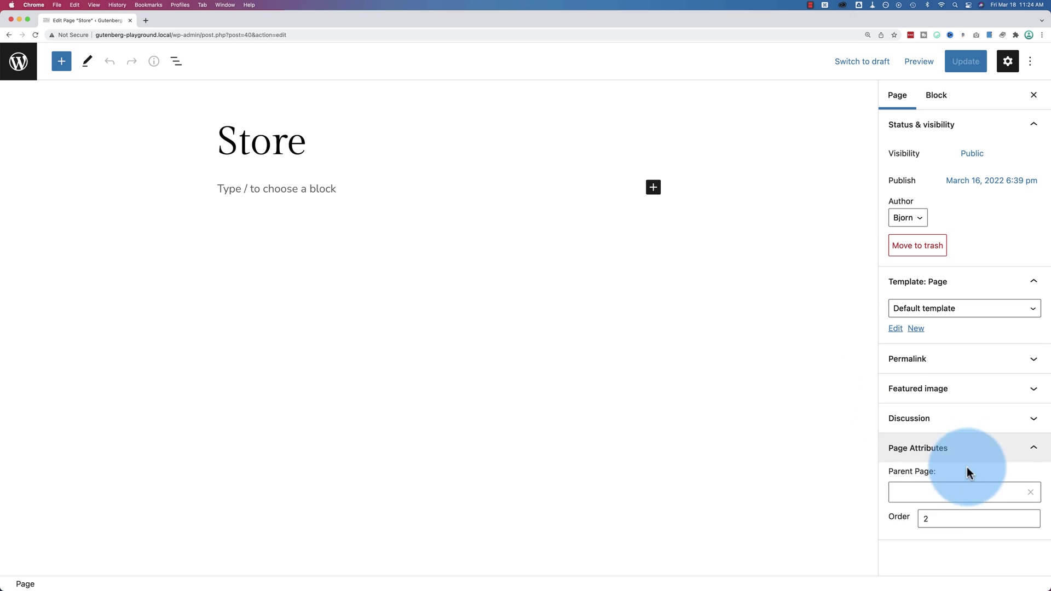
pyautogui.doubleClick(928, 521)
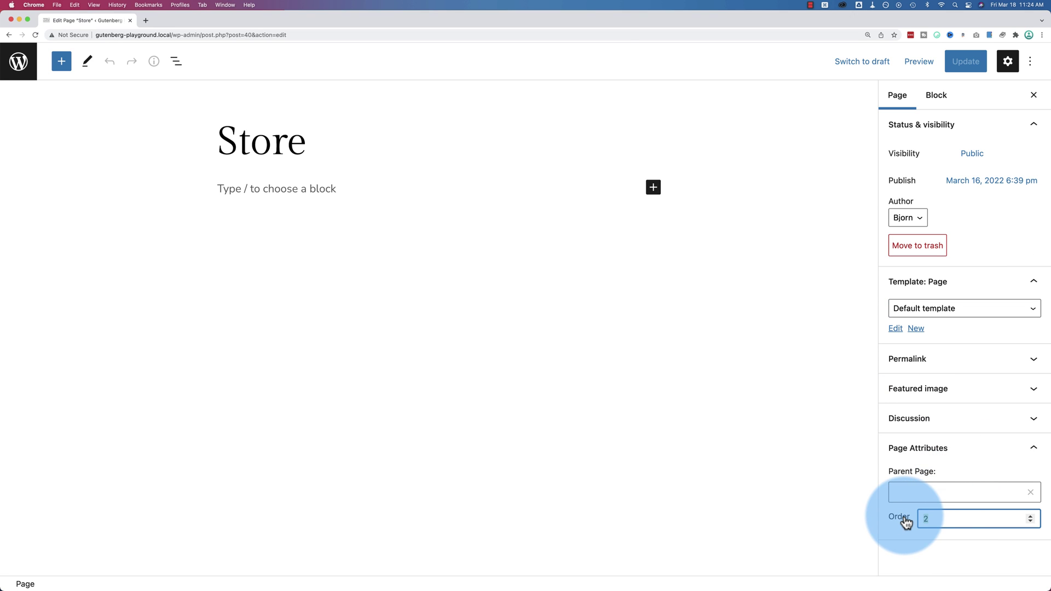
pyautogui.click(29, 79)
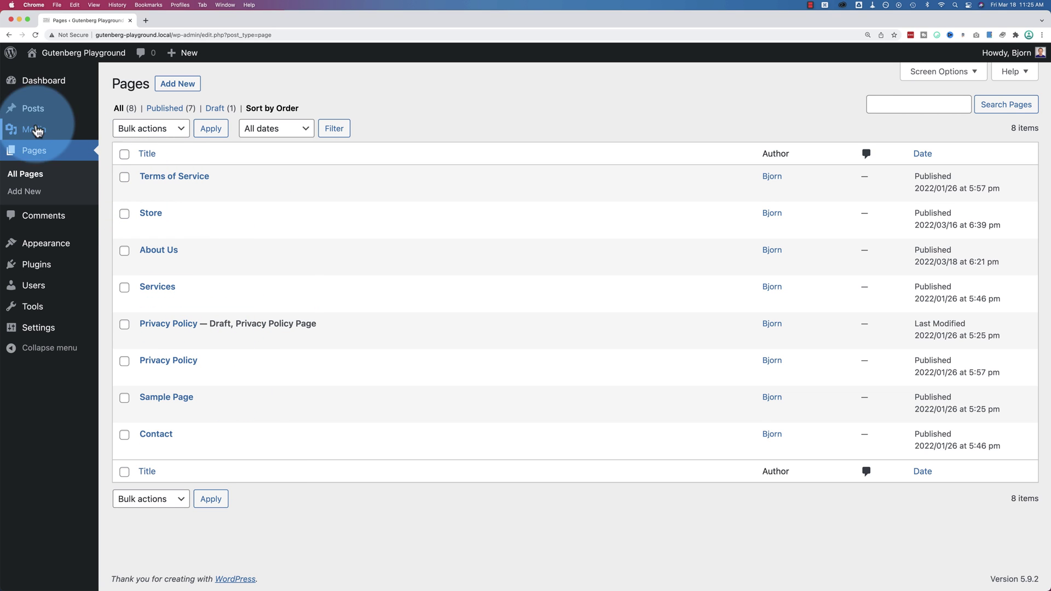
# Try drag-reordering the Test post, then drag Sample Page to second place under Terms of Service
pyautogui.moveTo(15, 116)
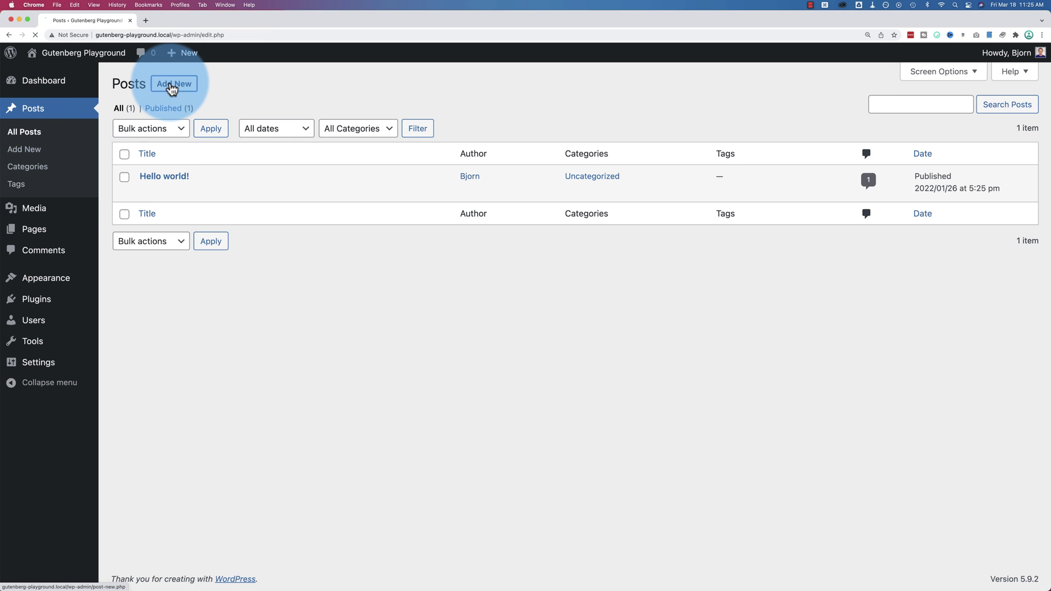
pyautogui.click(172, 84)
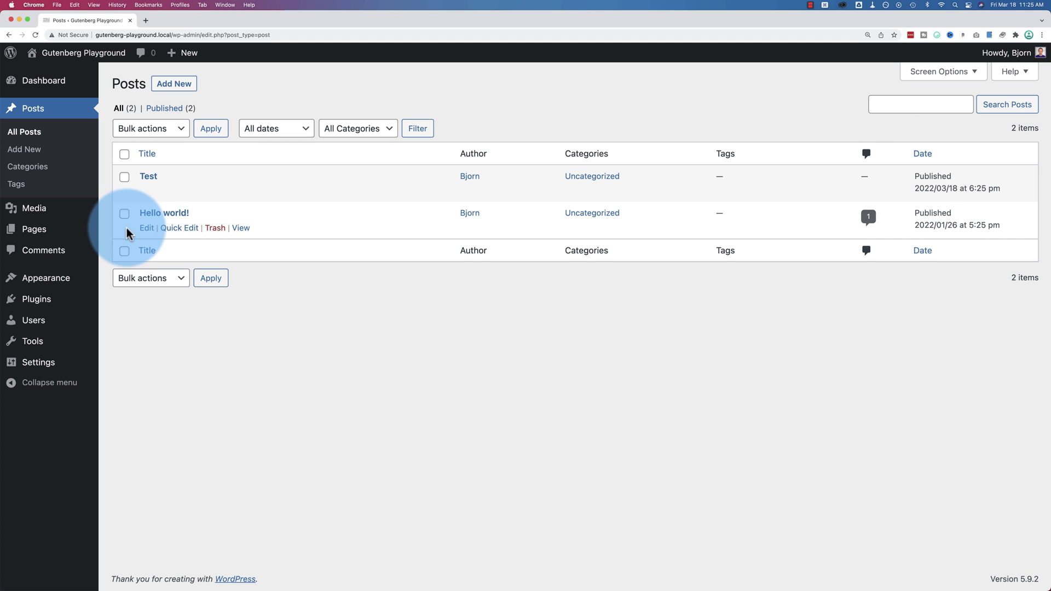
pyautogui.moveTo(127, 227); pyautogui.dragTo(127, 184)
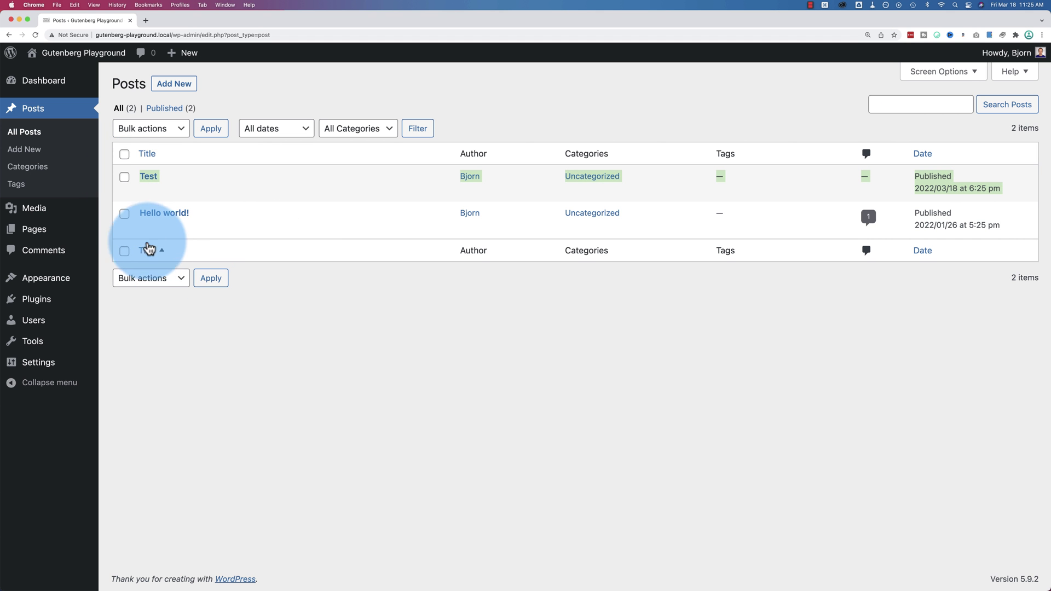
pyautogui.click(24, 231)
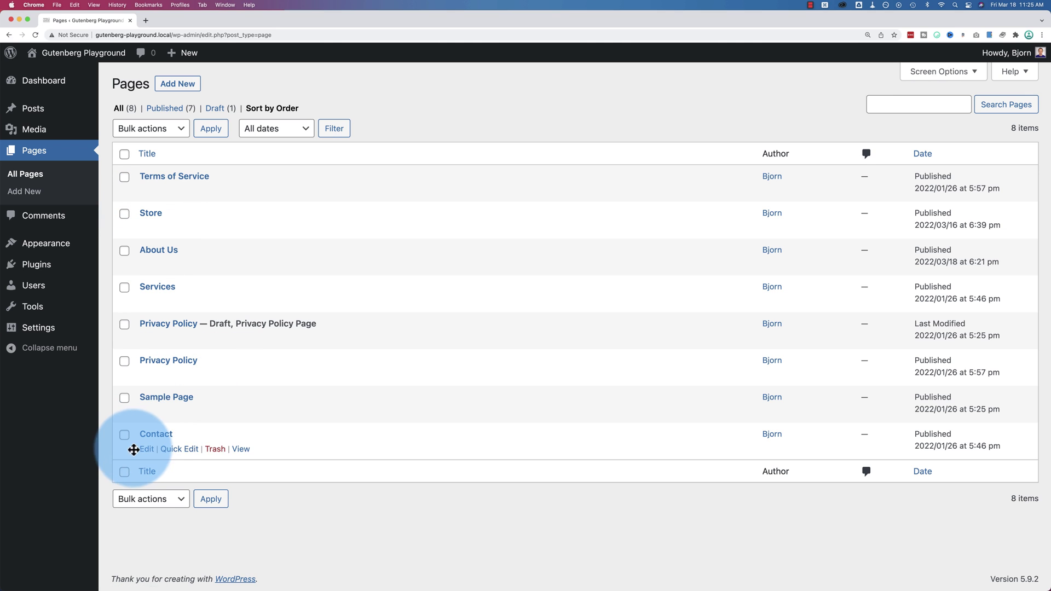
pyautogui.moveTo(127, 413); pyautogui.dragTo(132, 228)
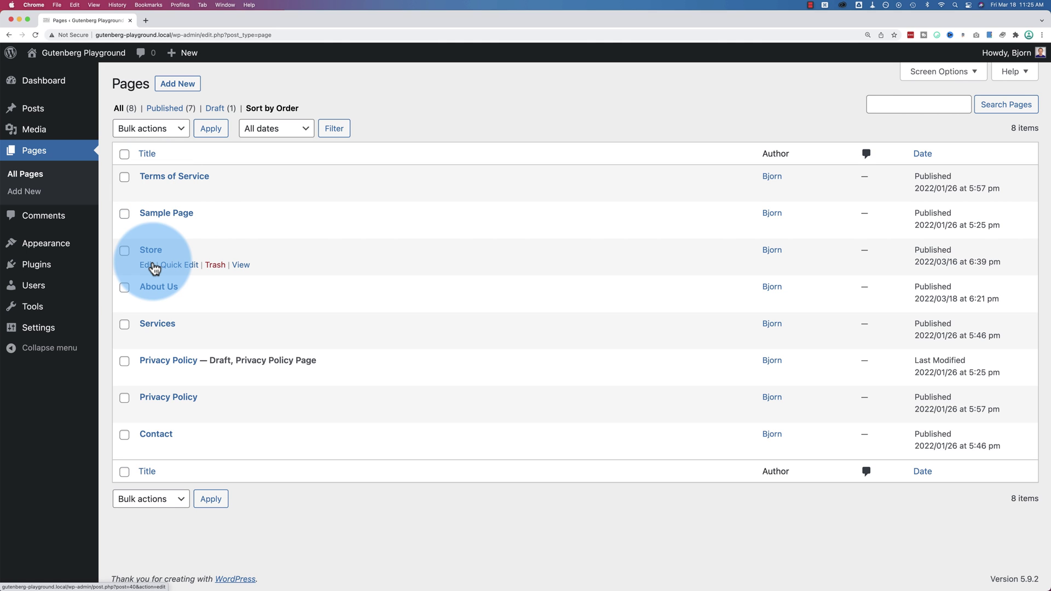
# Deactivate Simple Page Ordering, delete it with confirmation, and return to the Pages list
pyautogui.click(41, 267)
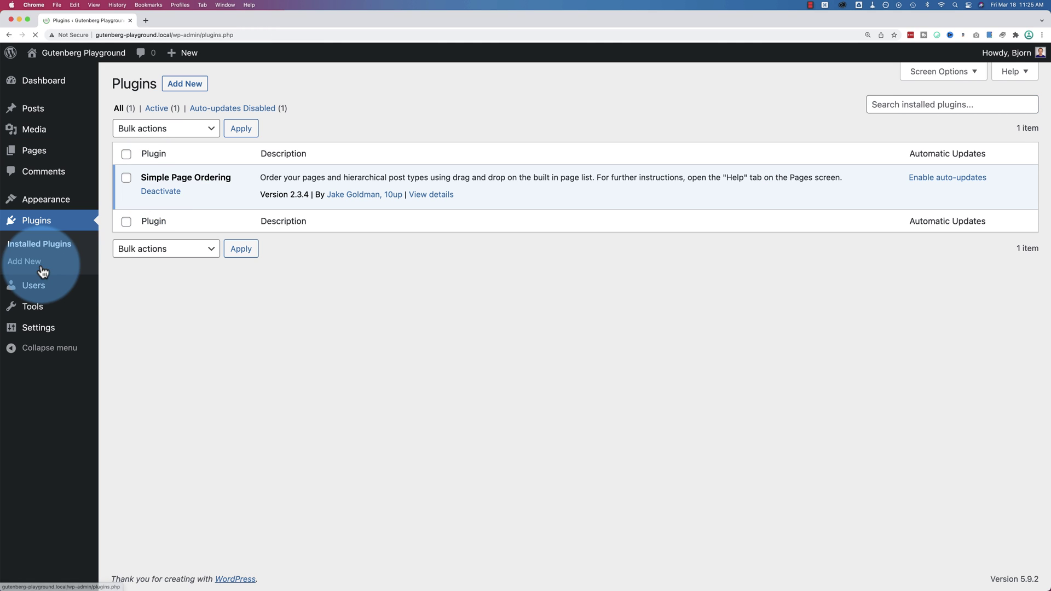
pyautogui.click(162, 191)
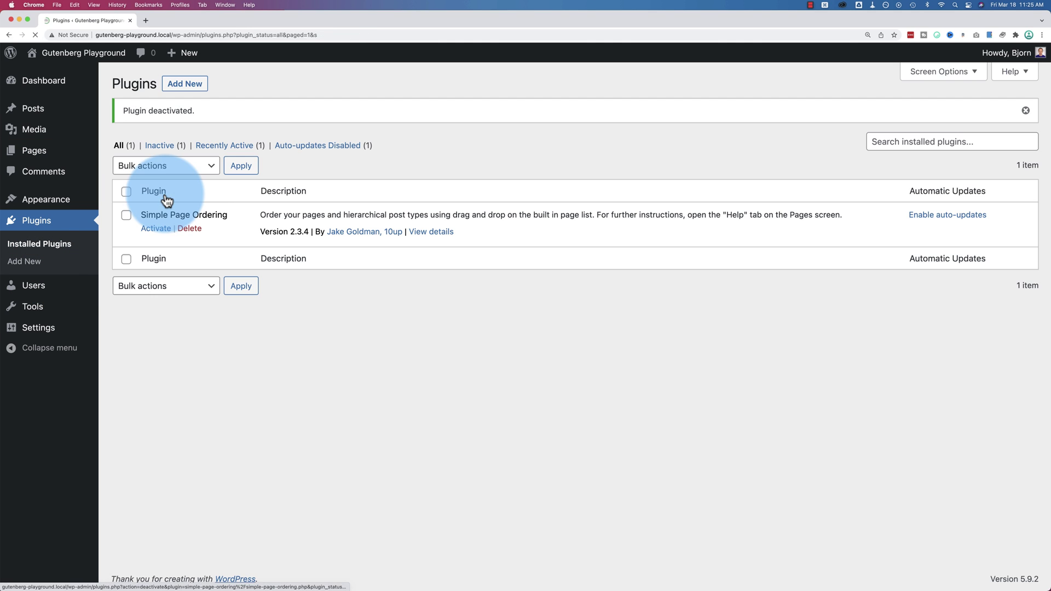
pyautogui.click(189, 228)
pyautogui.press('Return')
pyautogui.click(39, 156)
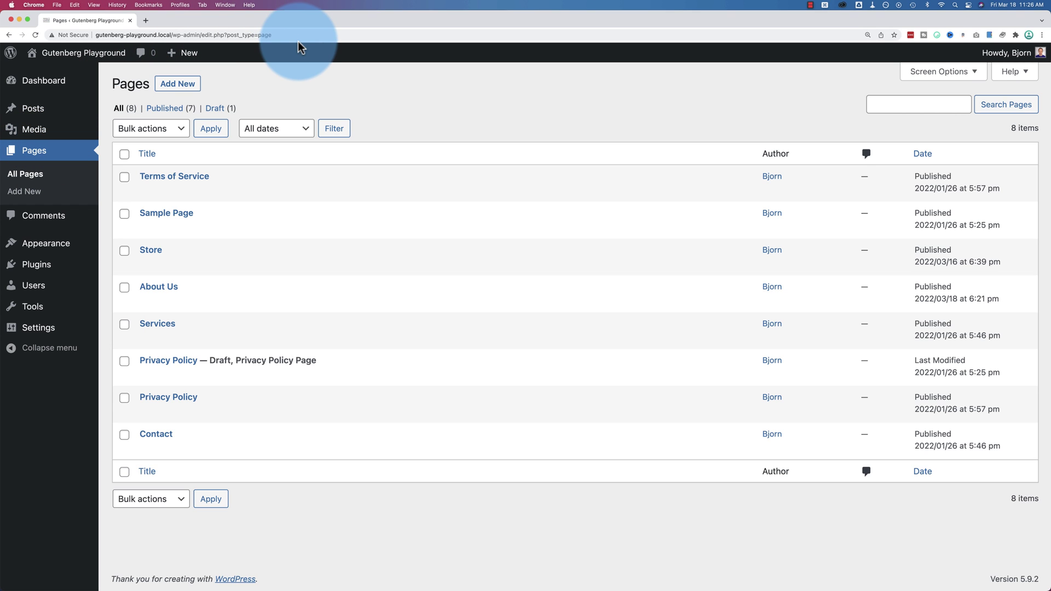
pyautogui.moveTo(305, 175)
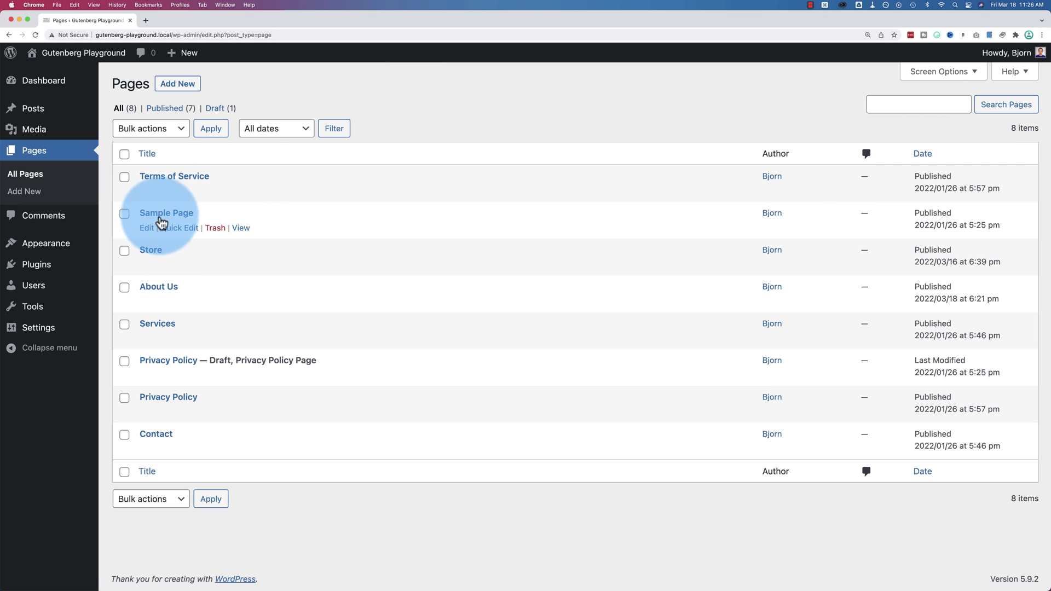
pyautogui.moveTo(160, 261)
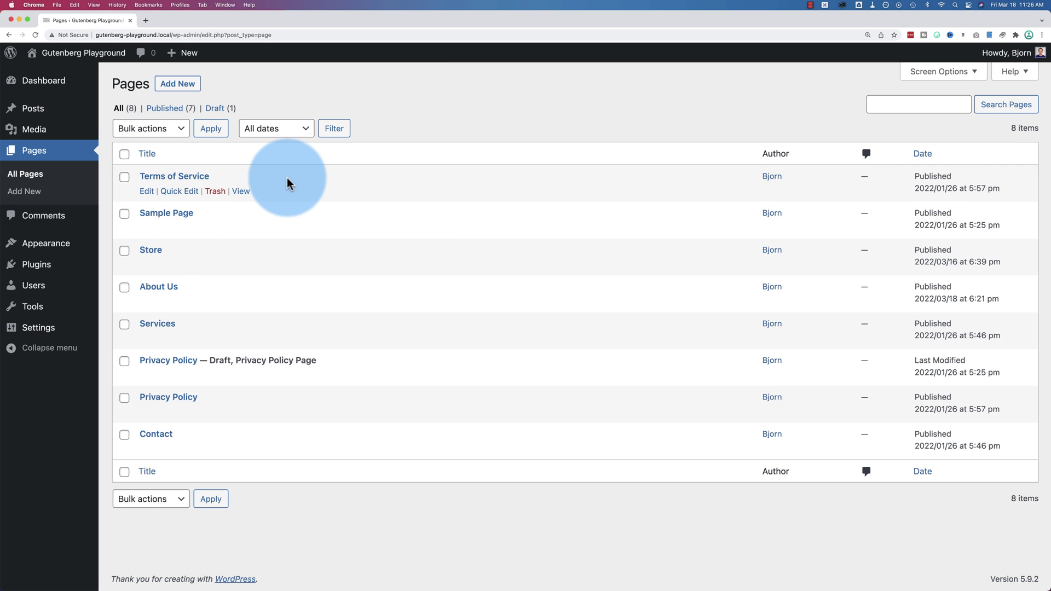